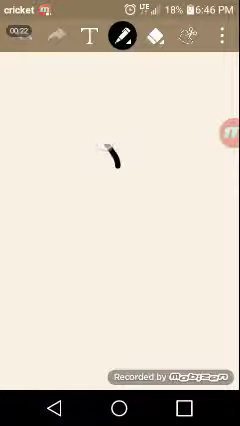
- Draw the apple body outline in black, then the stem rising from its top notch
mouse_move(60, 142)
mouse_down()
mouse_move(44, 248)
mouse_move(75, 291)
mouse_move(90, 292)
mouse_up()
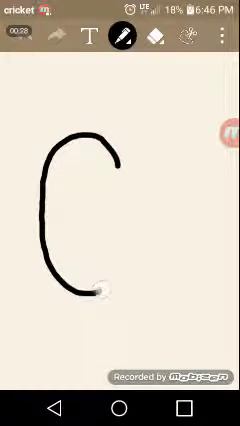
mouse_move(108, 285)
mouse_down()
mouse_move(170, 288)
mouse_move(185, 122)
mouse_move(118, 163)
mouse_up()
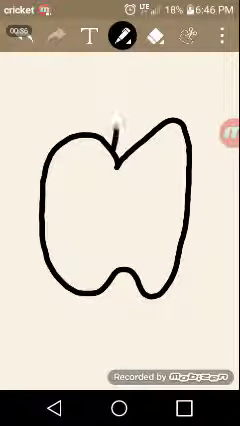
mouse_move(118, 160)
mouse_down()
mouse_move(143, 85)
mouse_move(162, 90)
mouse_move(165, 95)
mouse_move(122, 150)
mouse_move(119, 161)
mouse_up()
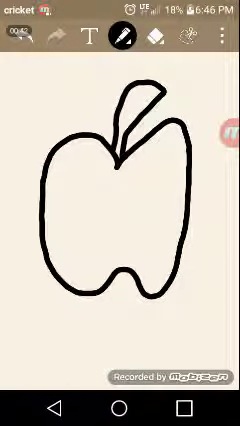
- Switch the pen to the red swatch with brush size 13
click(121, 37)
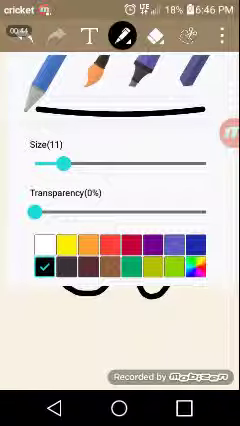
click(110, 244)
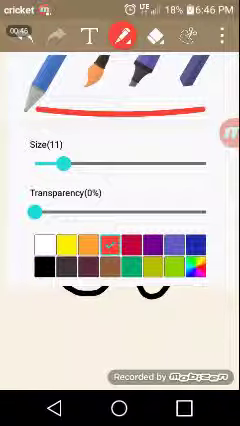
mouse_move(64, 163)
mouse_down()
mouse_move(47, 163)
mouse_move(83, 163)
mouse_move(69, 163)
mouse_up()
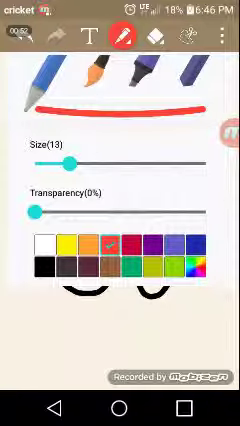
click(120, 330)
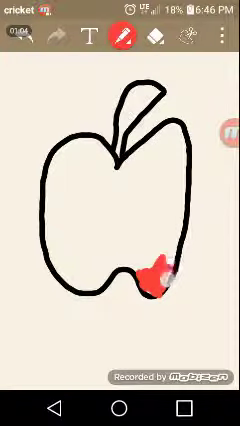
- Scribble red over the apple's lower right, up its right side and across the right half
mouse_move(160, 280)
mouse_down()
mouse_move(152, 286)
mouse_move(150, 283)
mouse_move(160, 272)
mouse_move(168, 252)
mouse_move(172, 250)
mouse_move(172, 265)
mouse_up()
mouse_move(170, 238)
mouse_down()
mouse_move(172, 218)
mouse_move(175, 262)
mouse_move(180, 188)
mouse_move(185, 172)
mouse_move(180, 165)
mouse_move(178, 150)
mouse_move(180, 128)
mouse_move(165, 128)
mouse_move(135, 150)
mouse_move(175, 122)
mouse_move(170, 130)
mouse_move(168, 155)
mouse_move(172, 170)
mouse_move(160, 140)
mouse_move(147, 148)
mouse_move(152, 160)
mouse_move(170, 155)
mouse_move(168, 152)
mouse_move(168, 215)
mouse_move(152, 278)
mouse_move(148, 262)
mouse_move(140, 255)
mouse_move(132, 262)
mouse_move(142, 262)
mouse_move(158, 228)
mouse_move(155, 232)
mouse_move(150, 225)
mouse_move(152, 195)
mouse_move(157, 198)
mouse_move(148, 200)
mouse_move(135, 178)
mouse_move(142, 158)
mouse_move(147, 175)
mouse_move(147, 198)
mouse_move(157, 183)
mouse_move(122, 262)
mouse_move(133, 258)
mouse_move(140, 240)
mouse_move(142, 250)
mouse_move(130, 220)
mouse_move(132, 205)
mouse_move(132, 212)
mouse_move(145, 205)
mouse_move(138, 180)
mouse_move(141, 216)
mouse_move(127, 264)
mouse_move(122, 262)
mouse_move(153, 285)
mouse_up()
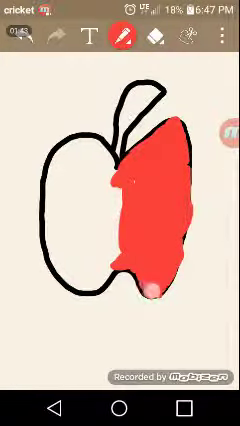
mouse_move(163, 260)
mouse_down()
mouse_move(143, 183)
mouse_move(137, 177)
mouse_move(145, 210)
mouse_move(126, 224)
mouse_move(117, 262)
mouse_move(97, 278)
mouse_move(82, 285)
mouse_move(88, 287)
mouse_up()
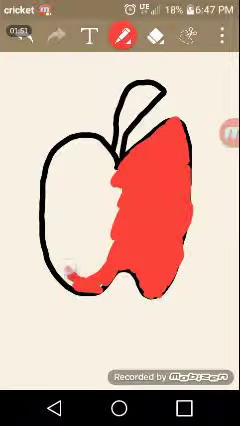
- Paint the remaining white bottom-left and left areas of the apple red
mouse_move(60, 263)
mouse_down()
mouse_move(66, 270)
mouse_move(57, 268)
mouse_move(70, 248)
mouse_move(100, 262)
mouse_move(88, 240)
mouse_move(78, 238)
mouse_move(85, 242)
mouse_move(80, 248)
mouse_move(98, 280)
mouse_move(110, 240)
mouse_move(98, 228)
mouse_move(122, 212)
mouse_move(125, 224)
mouse_move(104, 220)
mouse_move(108, 205)
mouse_move(80, 248)
mouse_move(108, 224)
mouse_move(95, 180)
mouse_move(90, 172)
mouse_move(112, 190)
mouse_move(90, 168)
mouse_move(118, 182)
mouse_move(95, 150)
mouse_move(115, 162)
mouse_move(98, 182)
mouse_move(92, 240)
mouse_move(108, 200)
mouse_move(82, 245)
mouse_move(100, 185)
mouse_up()
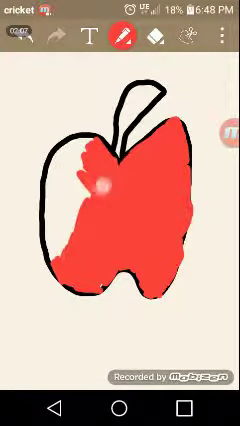
mouse_move(75, 222)
mouse_down()
mouse_move(88, 210)
mouse_move(70, 248)
mouse_move(68, 242)
mouse_move(55, 228)
mouse_move(52, 240)
mouse_move(50, 218)
mouse_move(46, 210)
mouse_move(52, 202)
mouse_move(70, 218)
mouse_move(70, 198)
mouse_move(64, 186)
mouse_move(70, 190)
mouse_move(88, 182)
mouse_move(75, 165)
mouse_move(72, 155)
mouse_move(85, 150)
mouse_move(78, 145)
mouse_move(55, 165)
mouse_move(58, 188)
mouse_move(55, 200)
mouse_move(56, 172)
mouse_move(46, 198)
mouse_move(60, 155)
mouse_move(66, 150)
mouse_move(58, 162)
mouse_move(62, 230)
mouse_move(58, 220)
mouse_up()
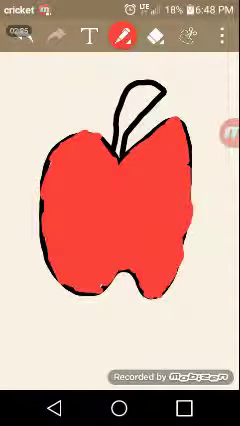
- Switch the pen to the brown swatch and paint inside the stem outline
click(121, 36)
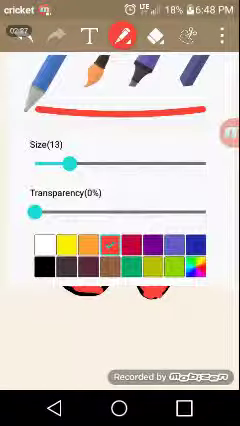
click(109, 266)
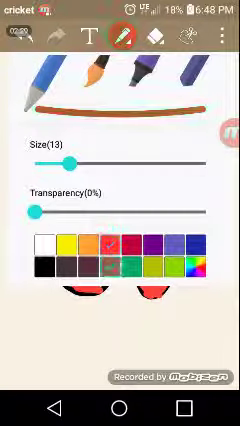
click(120, 330)
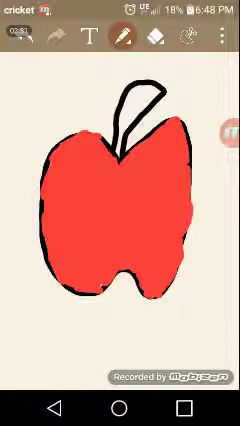
mouse_move(120, 152)
mouse_down()
mouse_move(127, 110)
mouse_move(155, 92)
mouse_move(135, 100)
mouse_move(128, 100)
mouse_move(130, 97)
mouse_move(120, 112)
mouse_move(150, 90)
mouse_move(150, 108)
mouse_move(128, 112)
mouse_move(128, 100)
mouse_up()
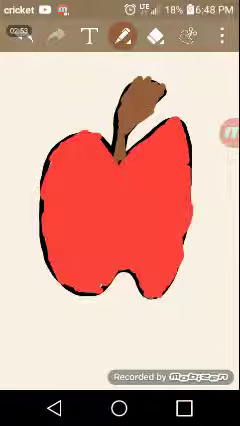
click(229, 132)
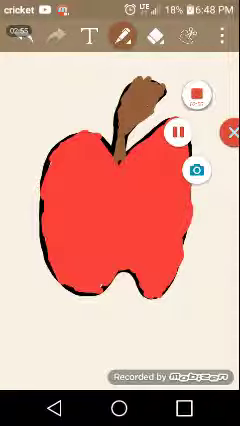